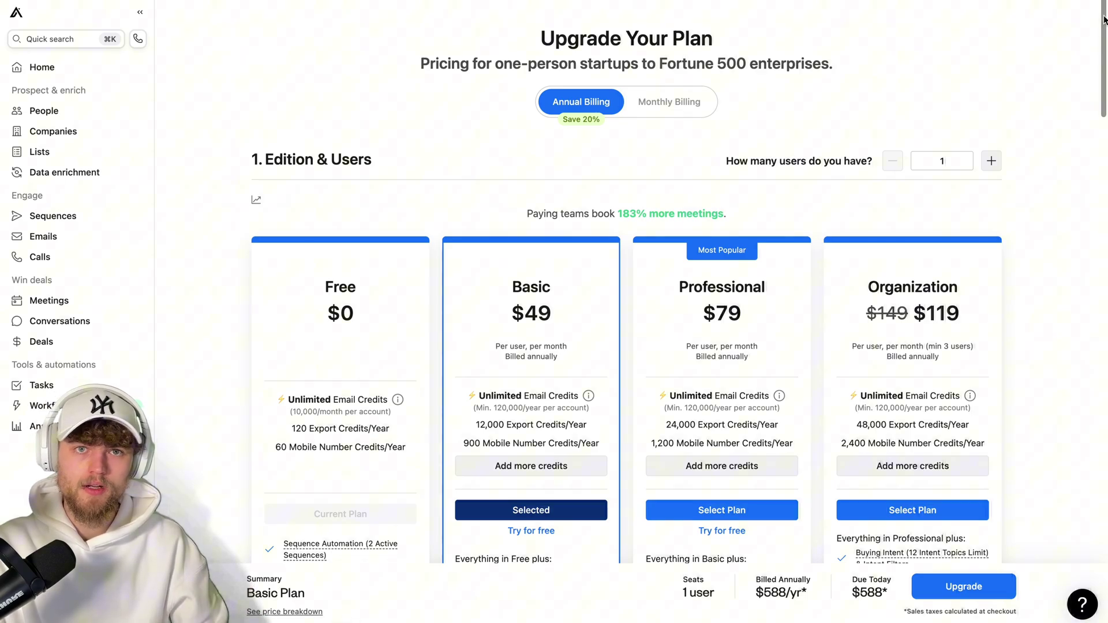
Drag the Basic plan's Export Credits slider from 0 to 50K to see the yearly price rise
scroll(209, 197, "down", 15)
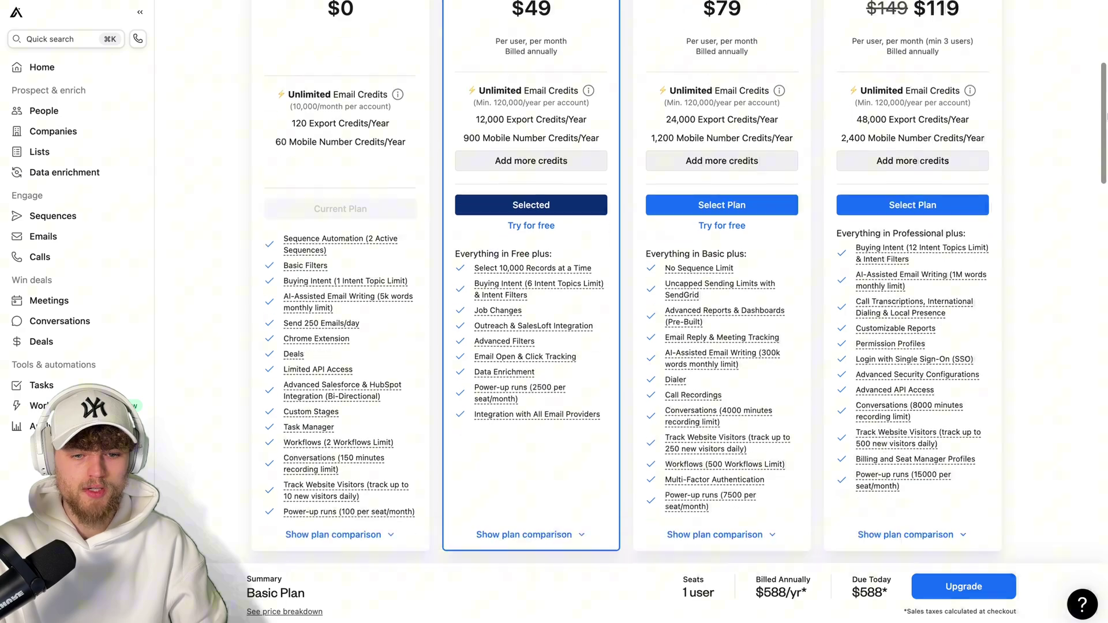
left_click_drag(269, 145, 459, 139)
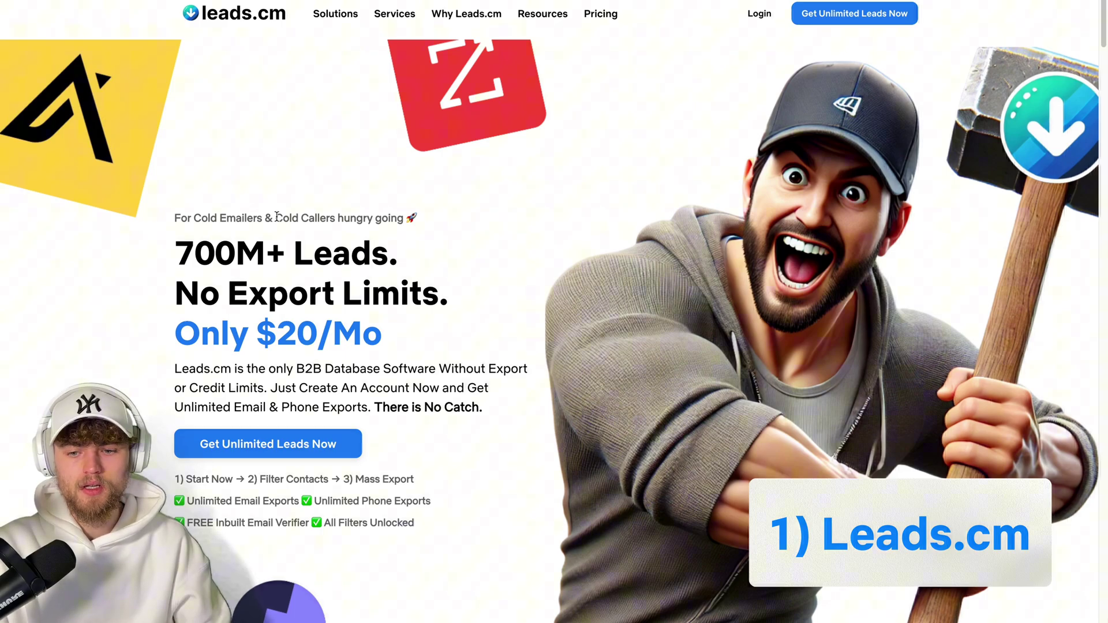
View the Leads.cm pricing section, then log in to the leads dashboard
left_click(325, 445)
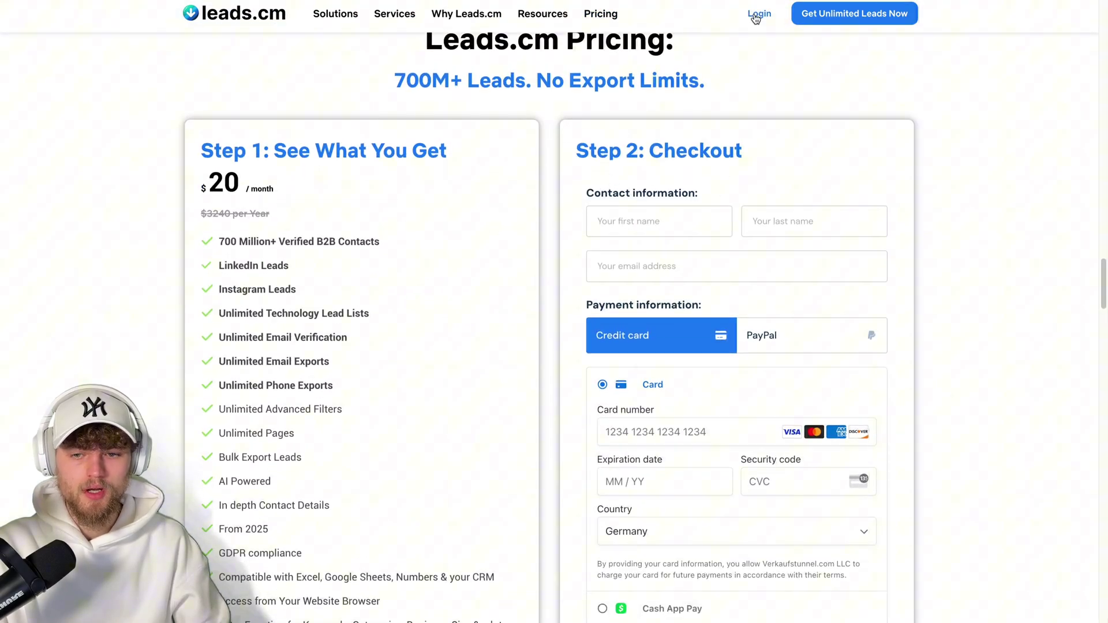
left_click(757, 14)
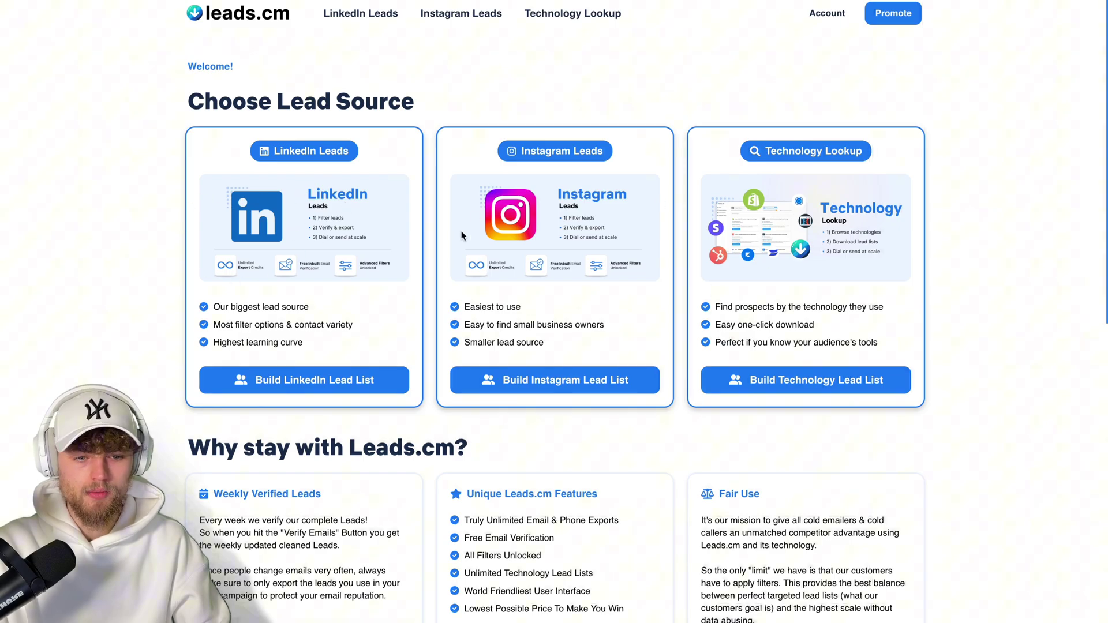
Start a LinkedIn lead list with the Country filter set to United States
left_click(327, 386)
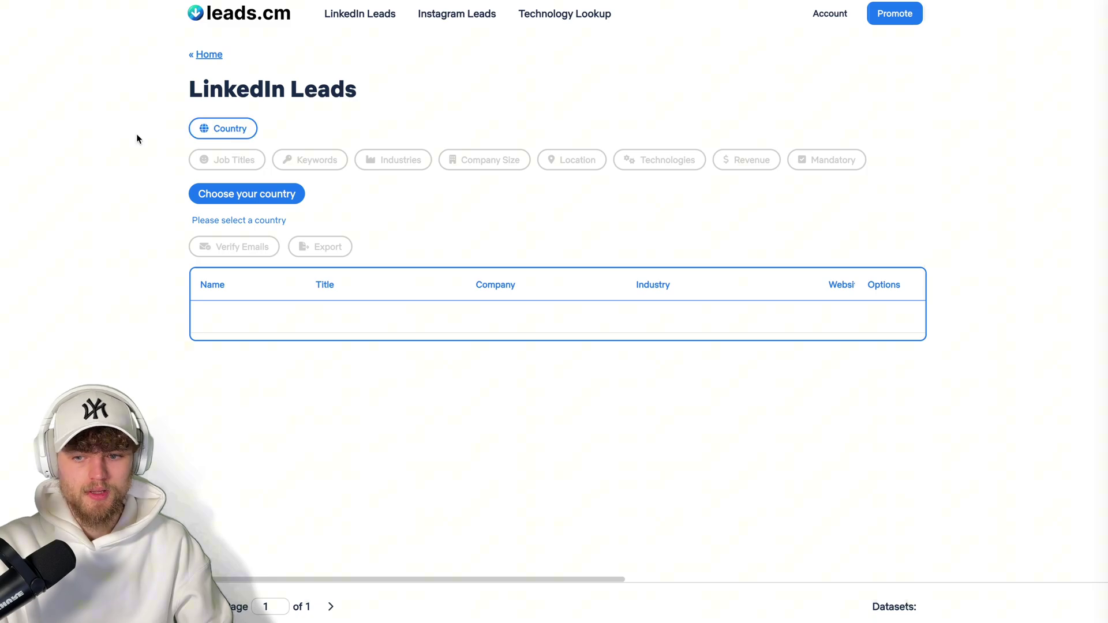
left_click(235, 135)
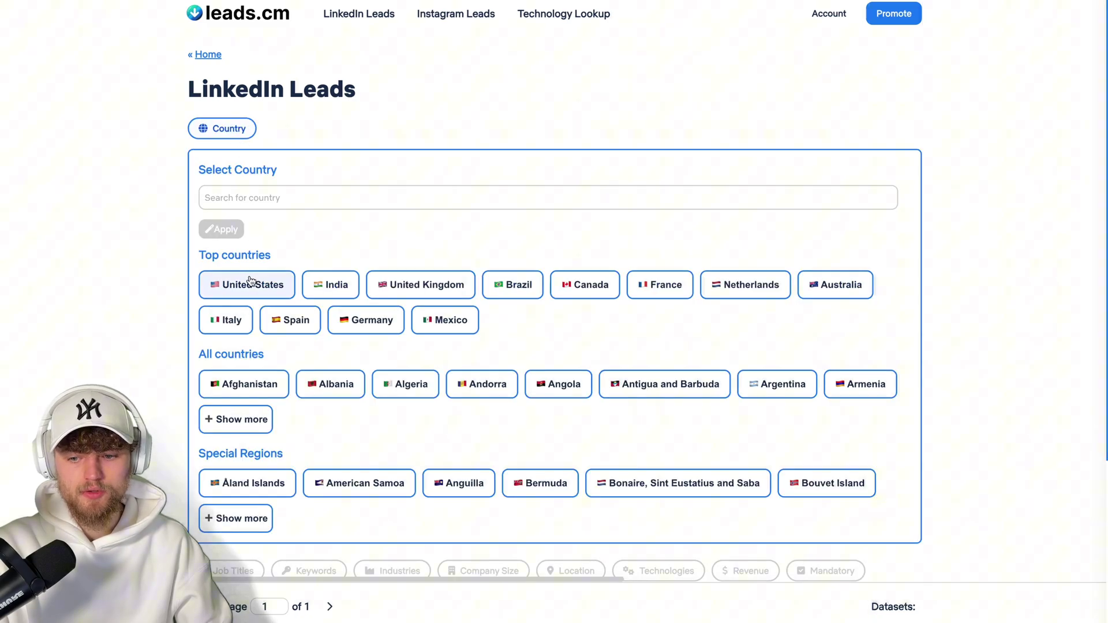
left_click(248, 284)
left_click(222, 229)
Browse the job title, keywords, industries, company size, location, technologies, revenue and mandatory-field filters
left_click(231, 160)
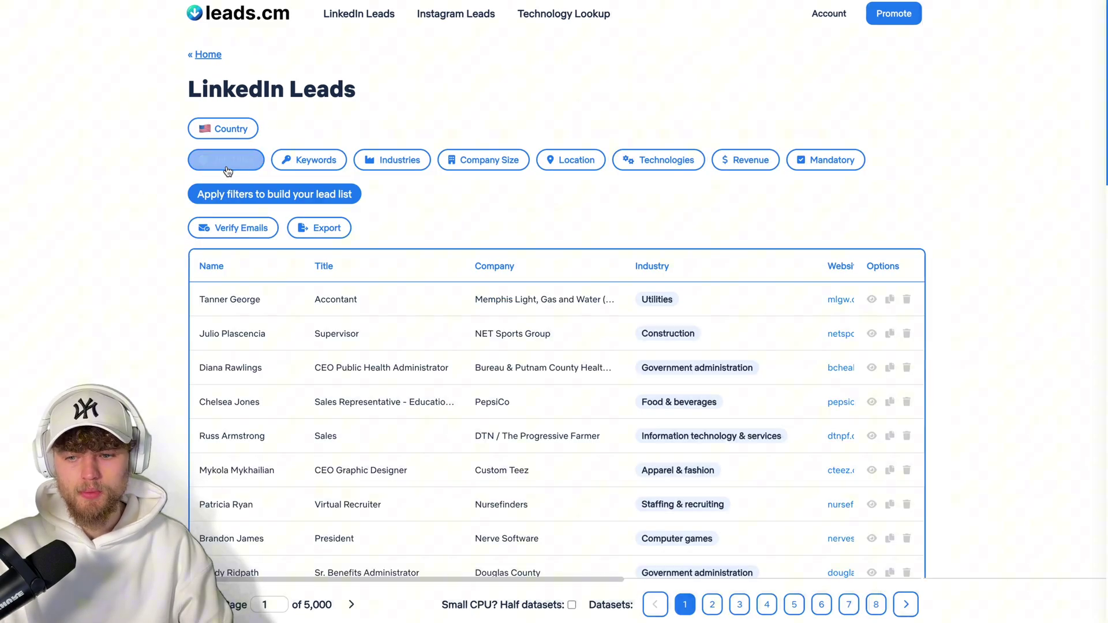
left_click(320, 163)
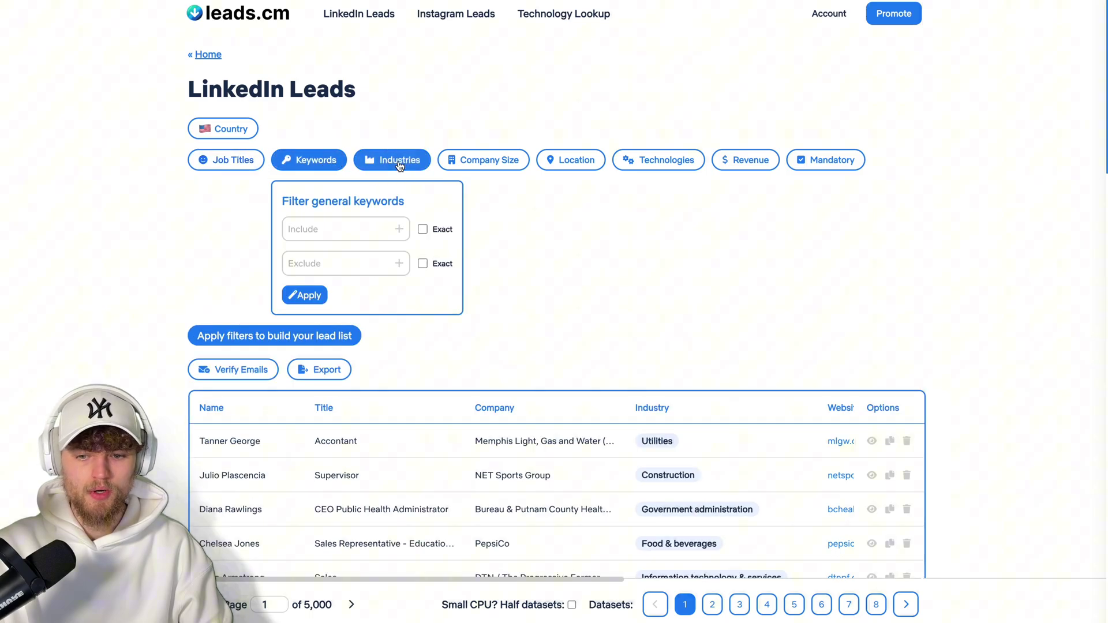
left_click(396, 161)
left_click(488, 161)
left_click(571, 165)
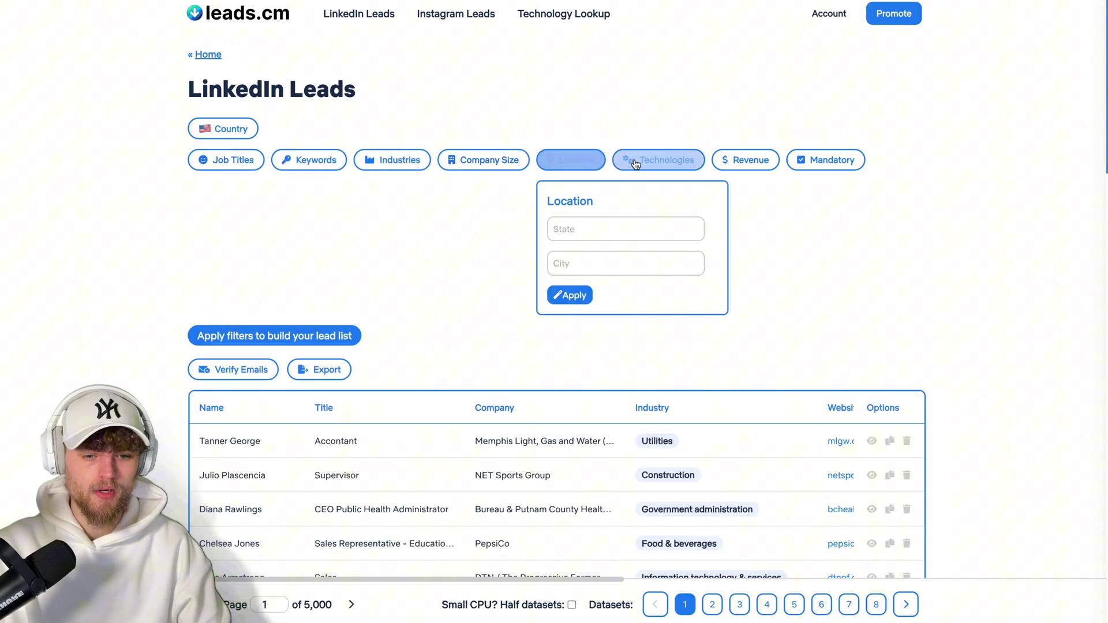
left_click(644, 162)
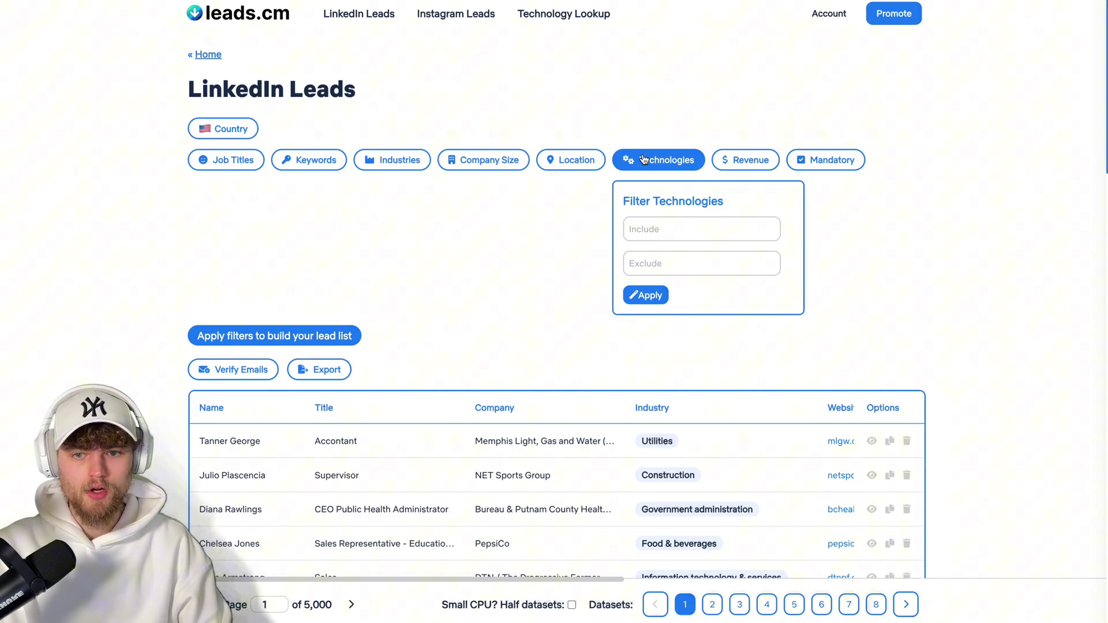
left_click(747, 160)
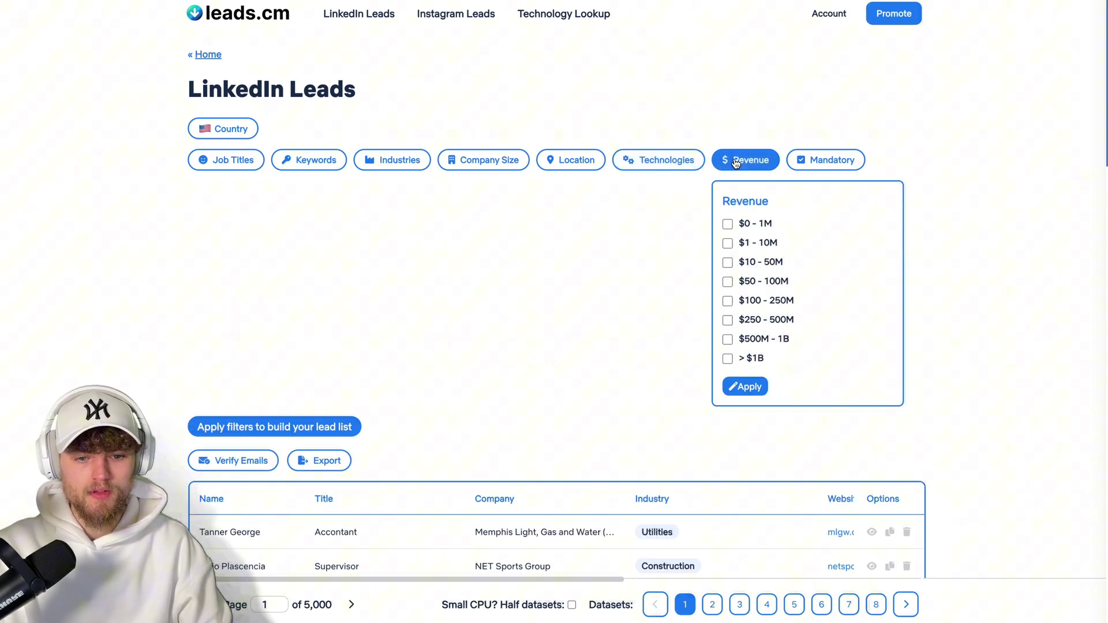
left_click(826, 160)
Add 'agency' as a keyword filter, then review the export and automated mass export options
left_click(309, 160)
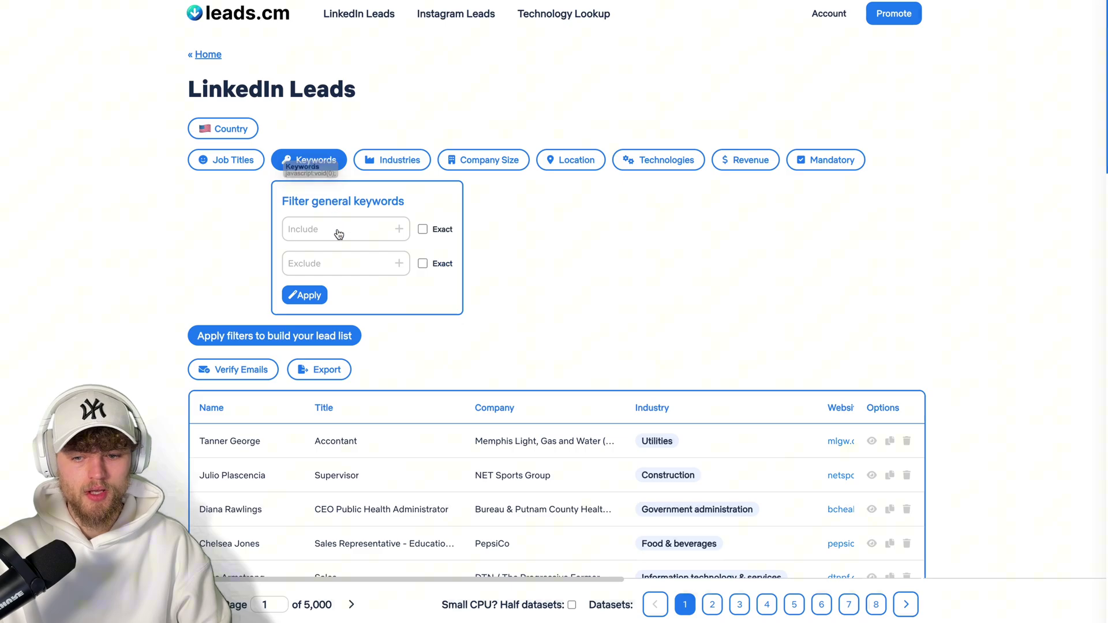
left_click(341, 229)
type("agency")
key("Return")
left_click(319, 260)
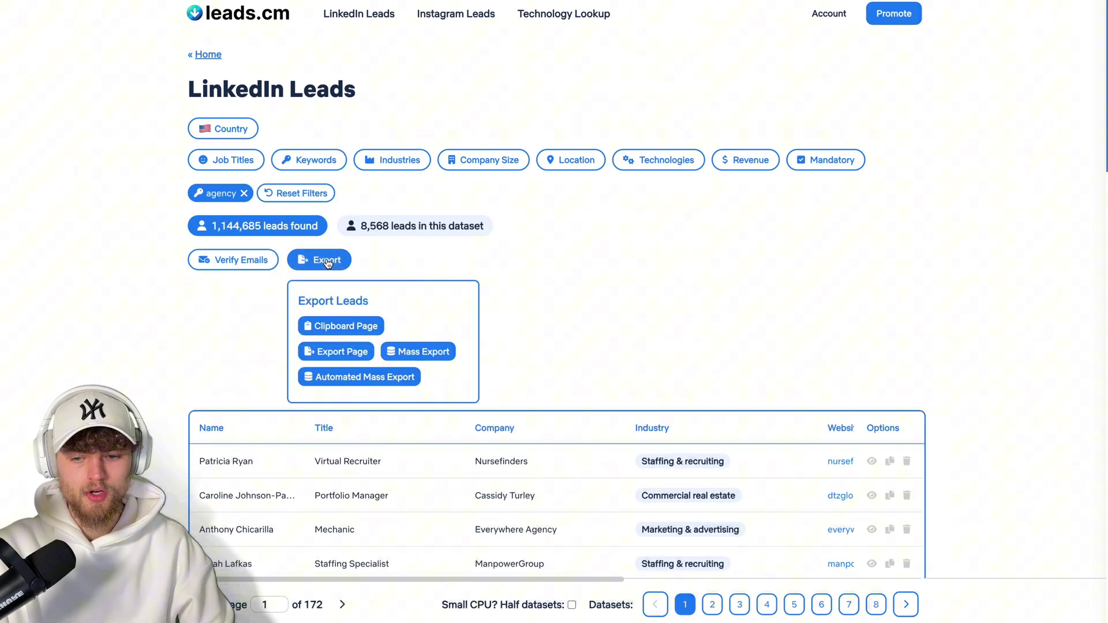
left_click(384, 378)
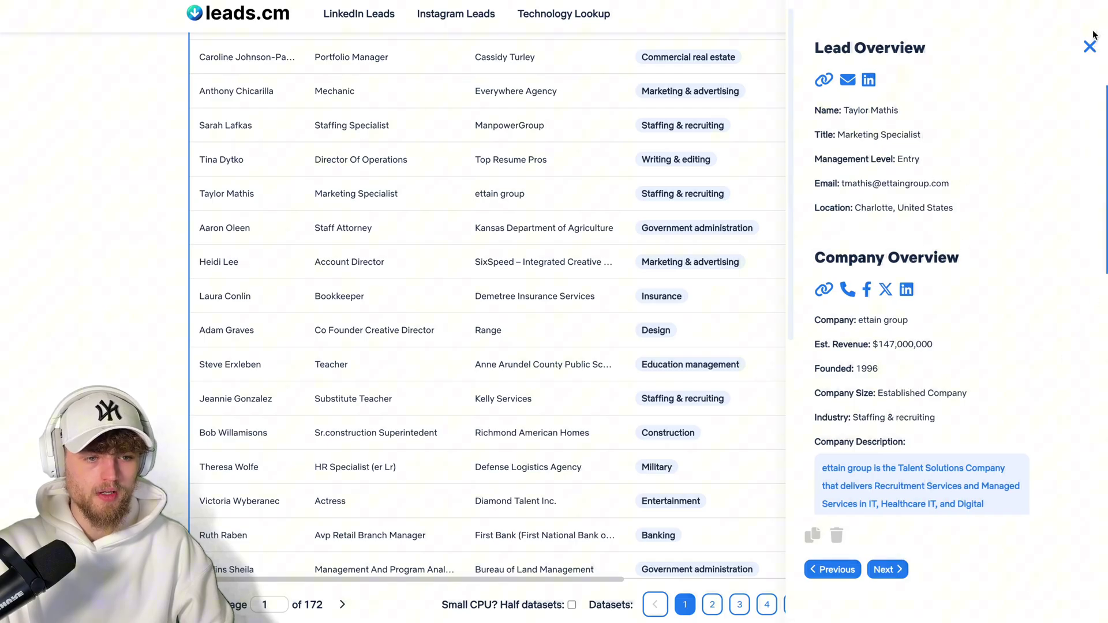
left_click(1090, 56)
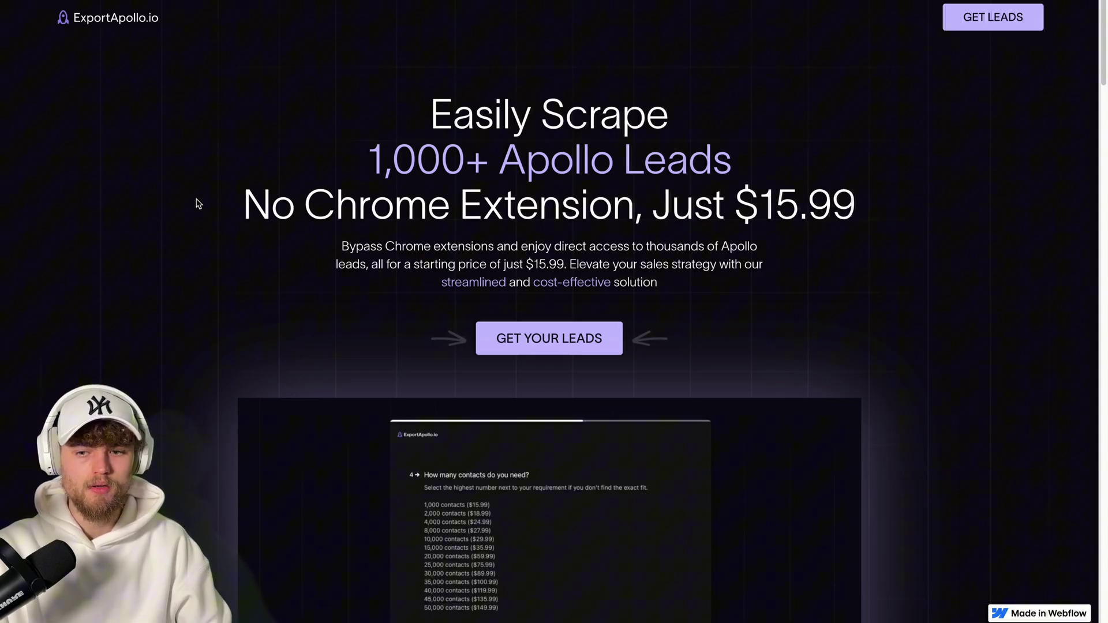
Scroll to the ExportApollo.io demo video and view it in full screen
scroll(196, 204, "down", 5)
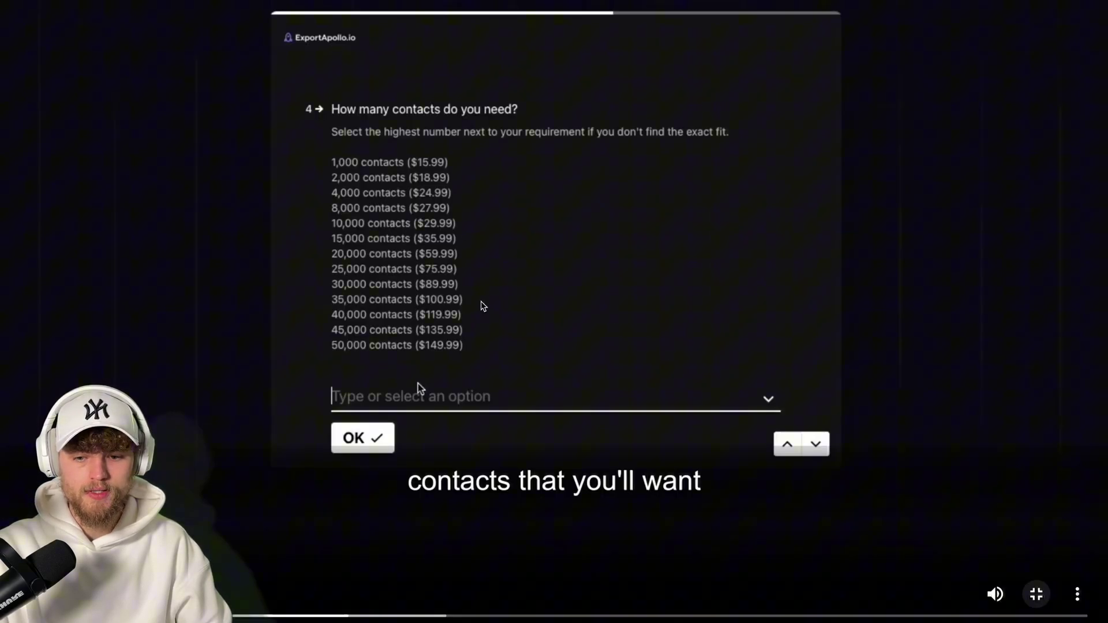
key("f")
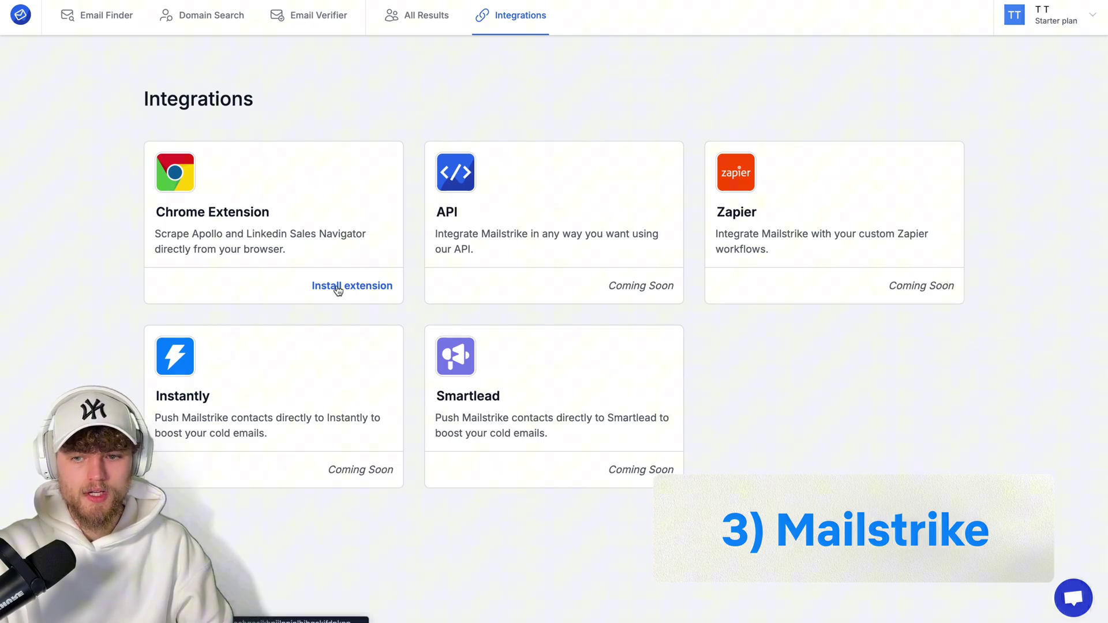
Check the account quotas, then go to Upgrade Plan to compare the Starter, Growth and Business plans
left_click(1069, 18)
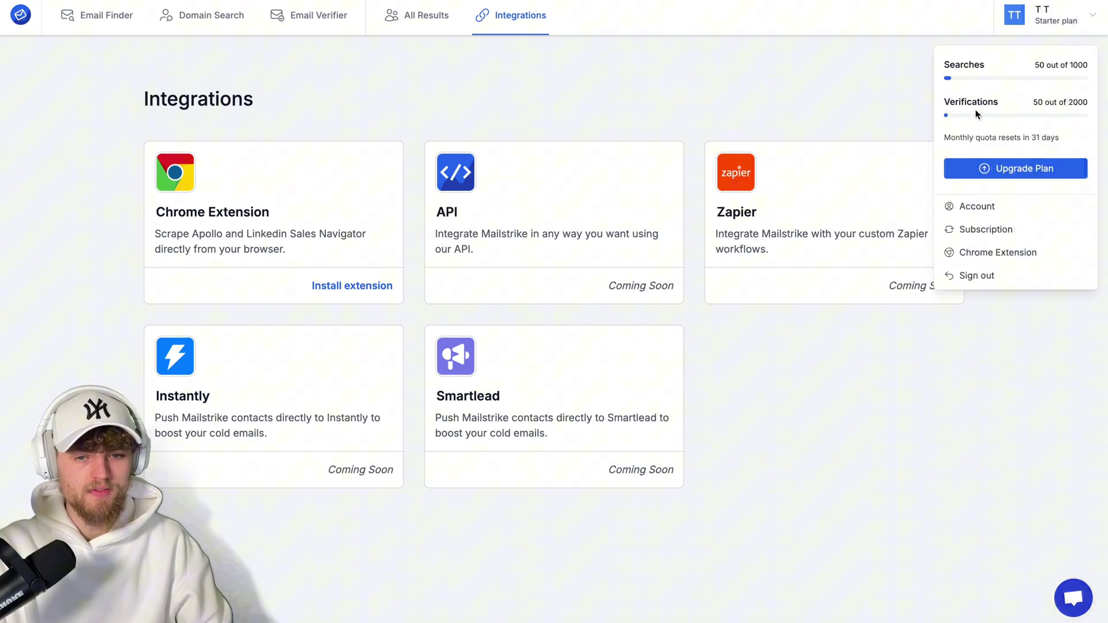
left_click(1016, 169)
scroll(348, 179, "down", 2)
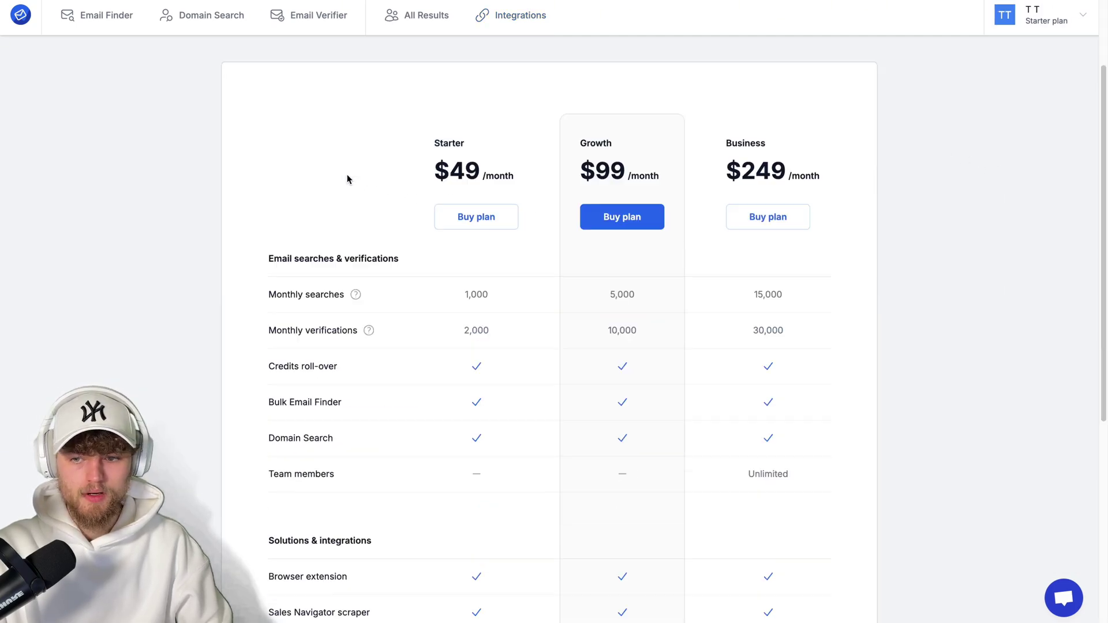
scroll(375, 184, "up", 2)
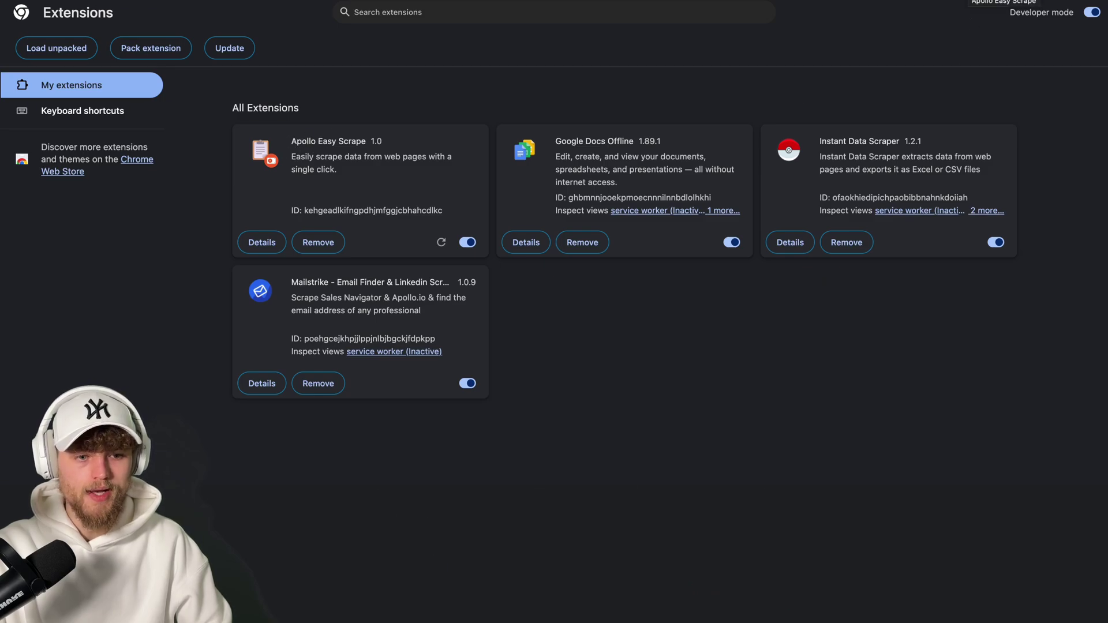
Launch the Apollo Easy Scrape extension from the toolbar
left_click(976, 2)
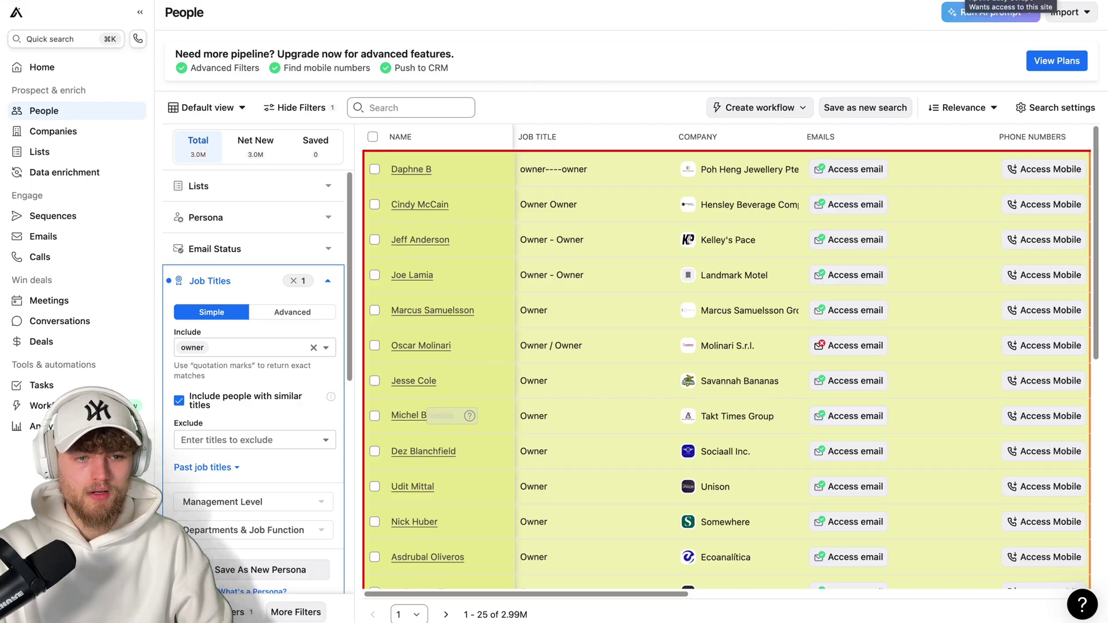
Run Apollo Easy Scrape on the owner job-title People search results
left_click(975, 1)
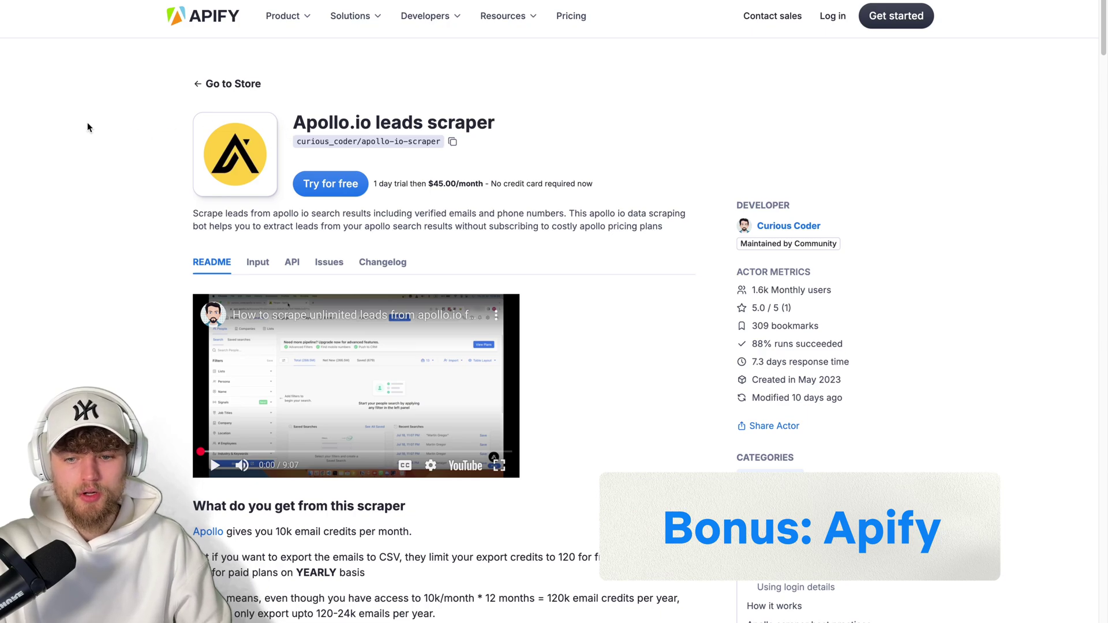
scroll(87, 127, "down", 5)
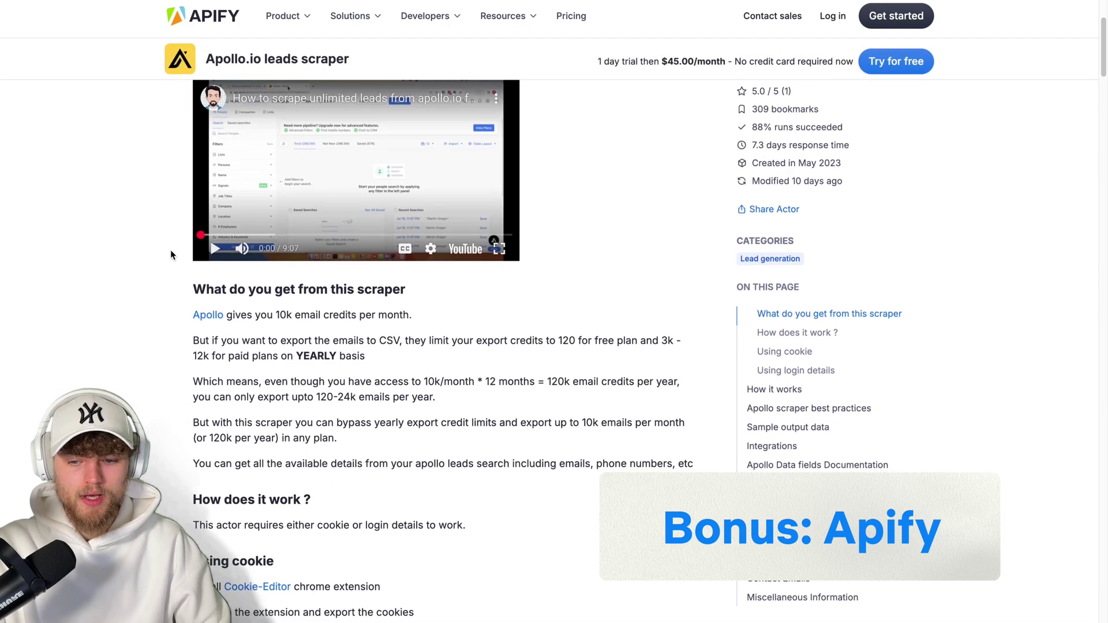
left_click_drag(276, 274, 438, 281)
left_click(438, 281)
scroll(460, 369, "up", 5)
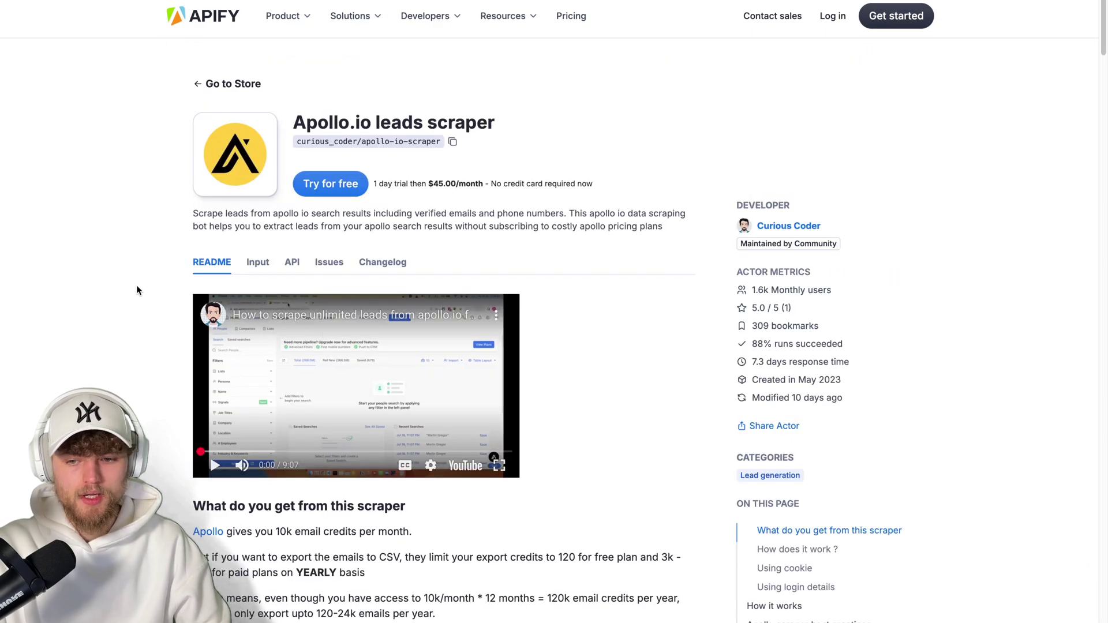
scroll(136, 286, "down", 15)
scroll(136, 286, "up", 20)
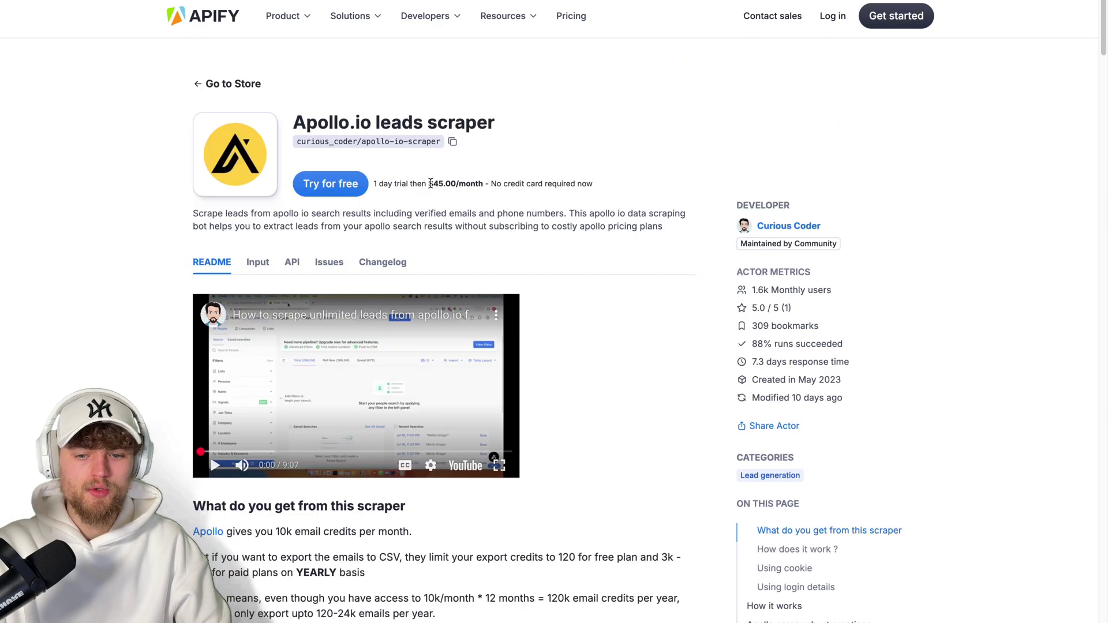
left_click_drag(429, 184, 483, 183)
left_click(485, 182)
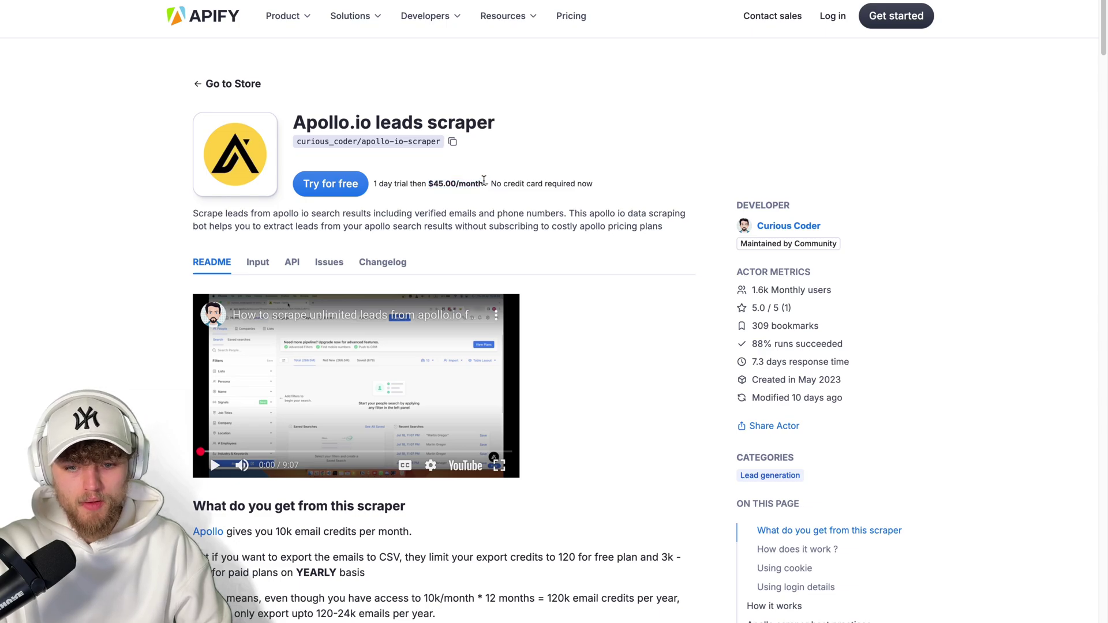